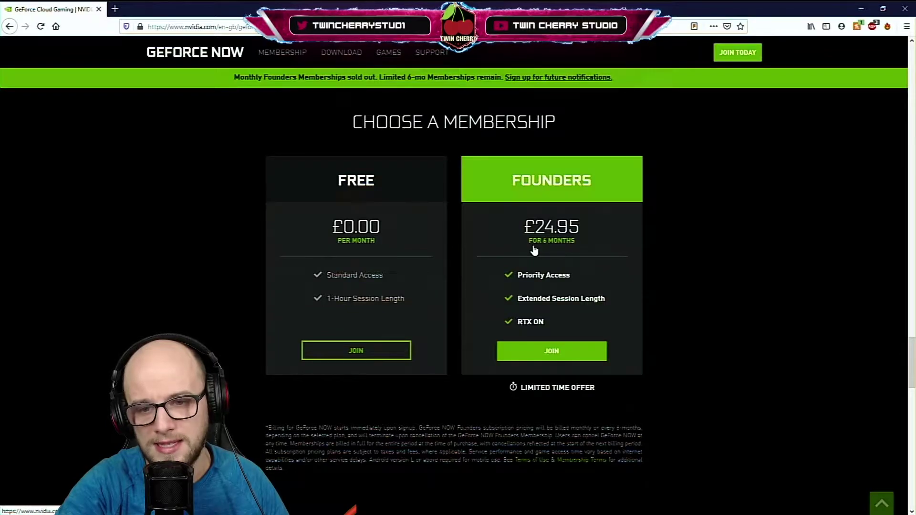
Examine the membership plans, supported devices and featured games on the GeForce NOW web page.
scroll(534, 250, "down", 2)
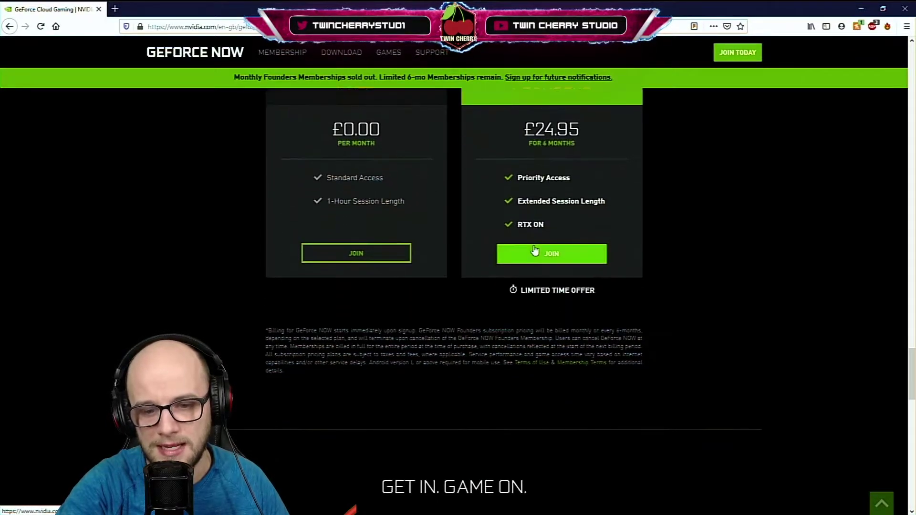
scroll(535, 249, "up", 7)
scroll(534, 244, "up", 5)
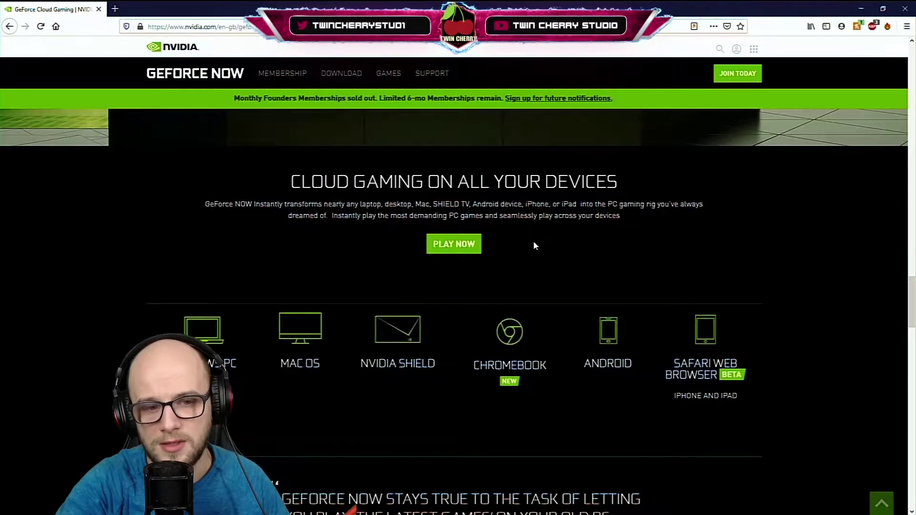
scroll(535, 246, "up", 7)
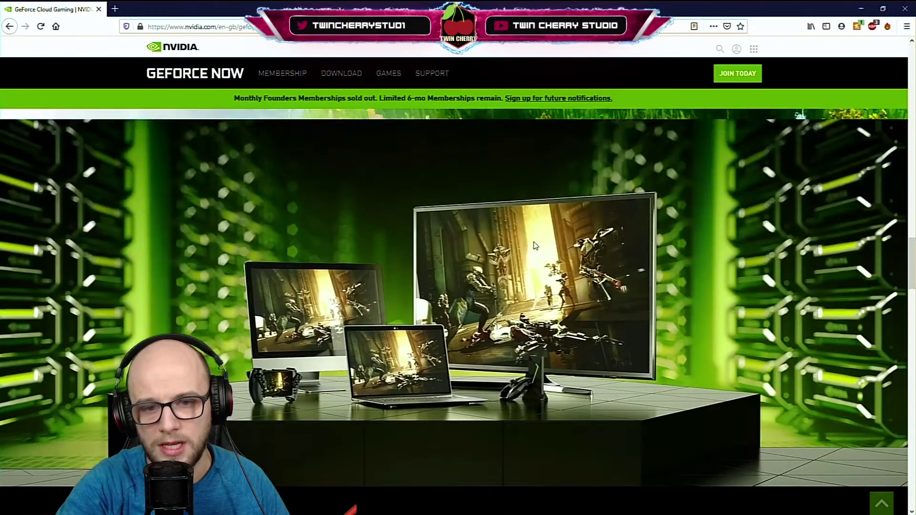
scroll(536, 245, "up", 7)
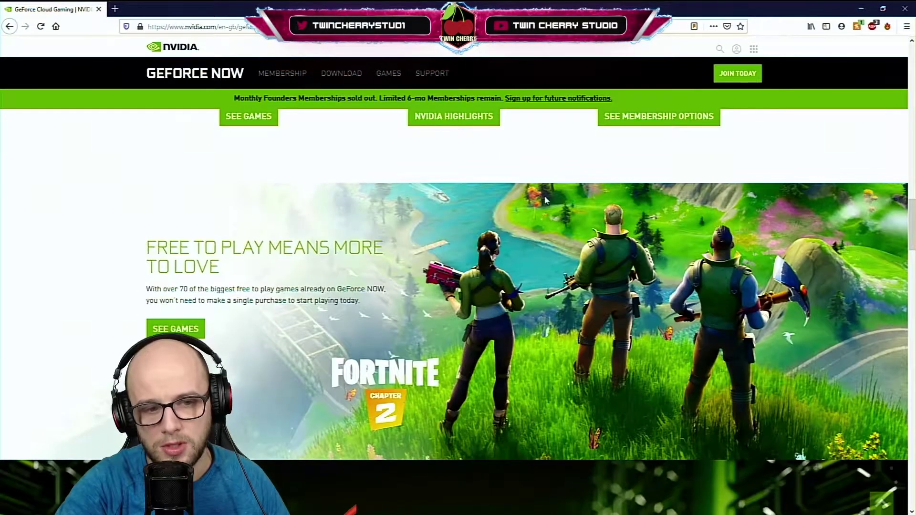
scroll(412, 180, "up", 12)
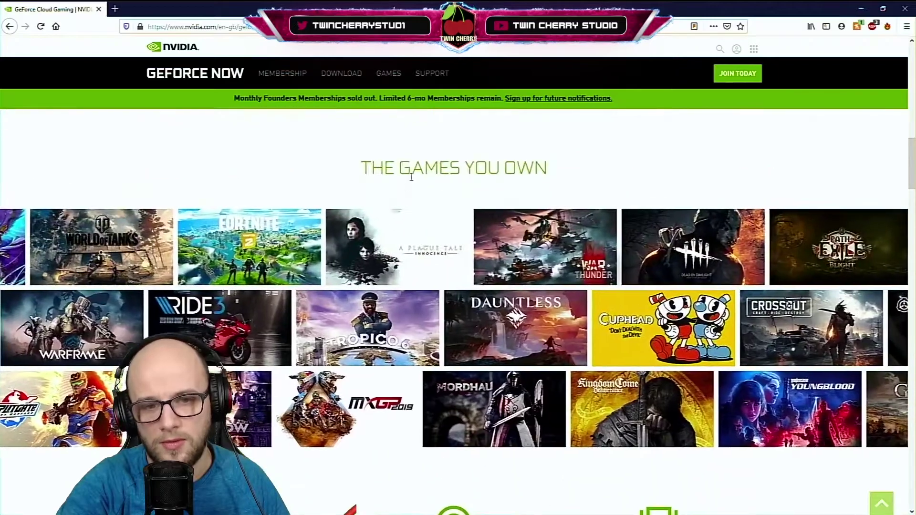
scroll(410, 175, "down", 3)
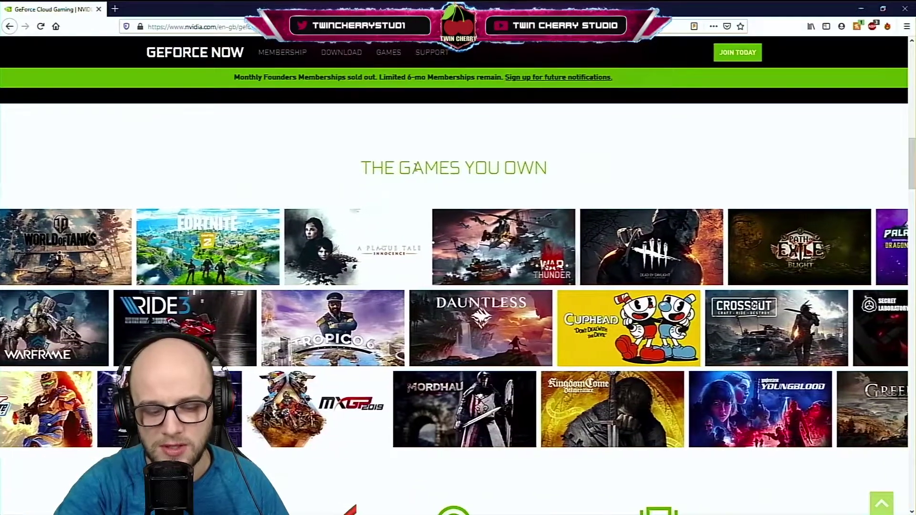
scroll(416, 167, "down", 1)
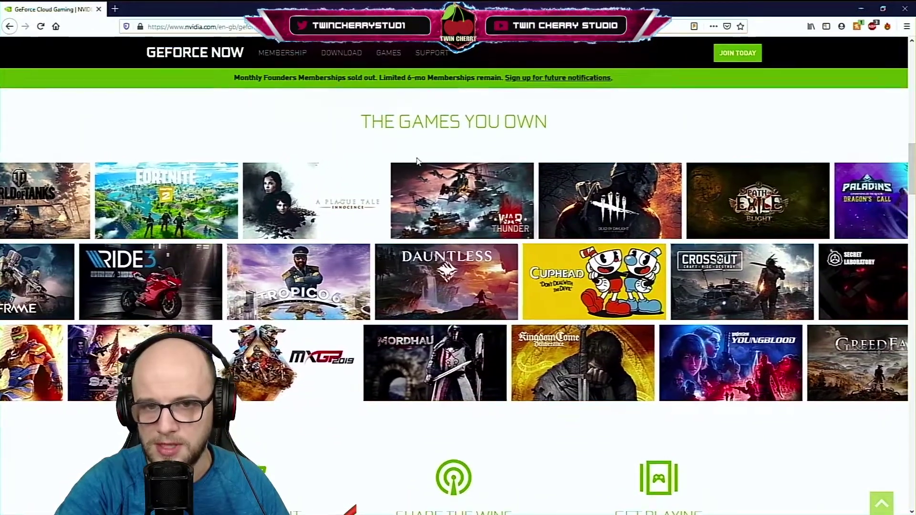
scroll(417, 157, "up", 9)
scroll(417, 158, "up", 9)
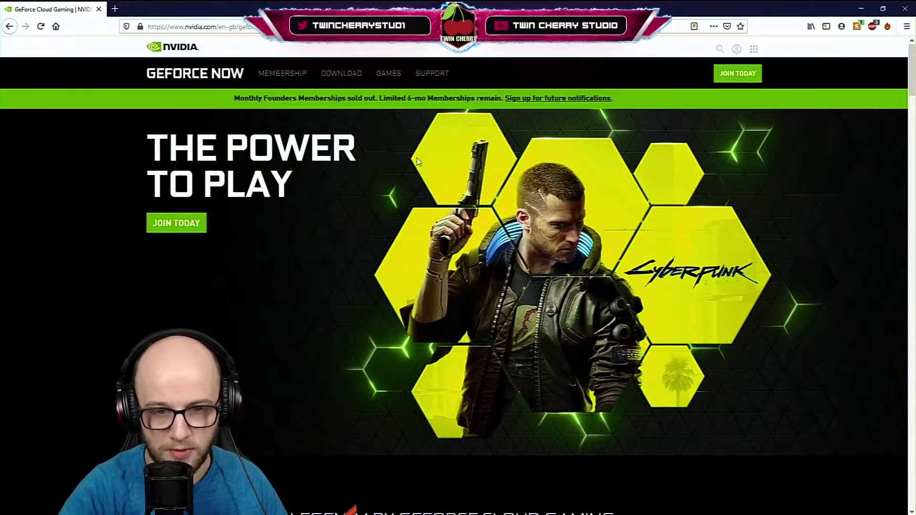
Switch to the mirrored Android phone and search the Play Store for "geforce now".
left_click(861, 9)
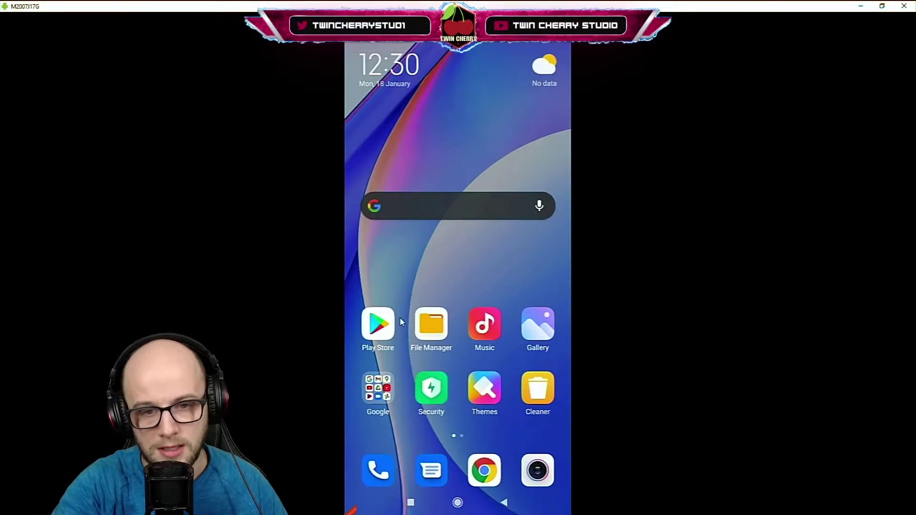
left_click(388, 326)
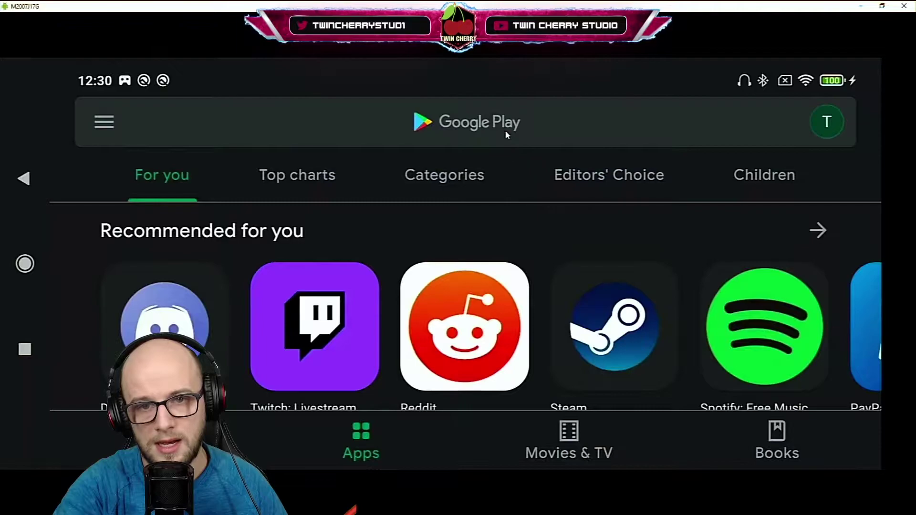
left_click(506, 132)
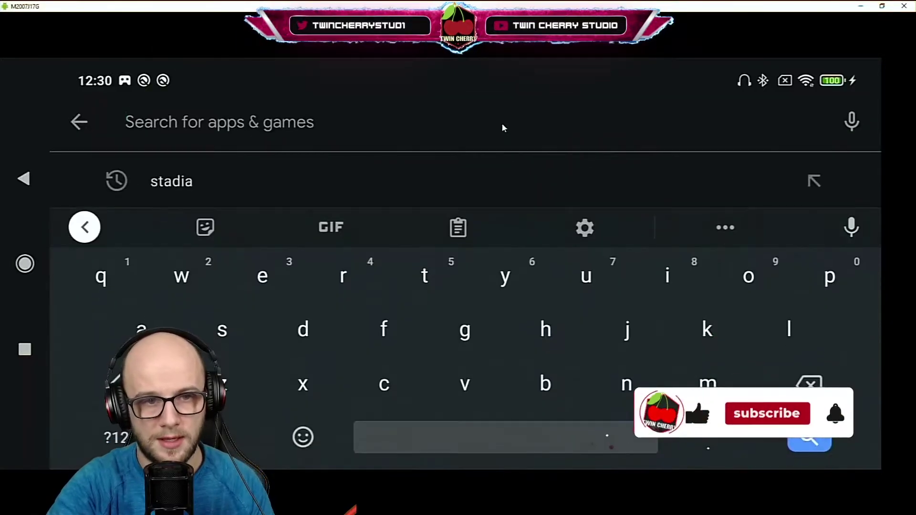
type("geforce now")
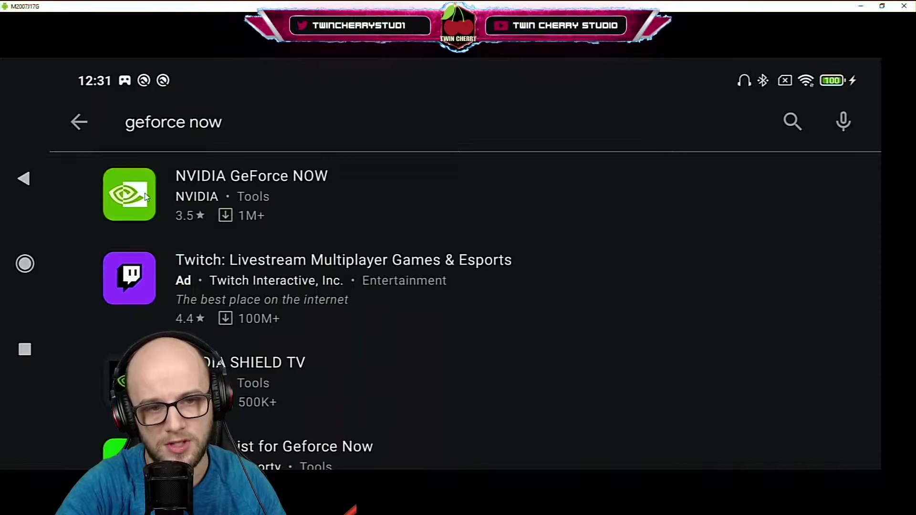
Install and open NVIDIA GeForce NOW, agreeing to its welcome and privacy terms.
left_click(146, 197)
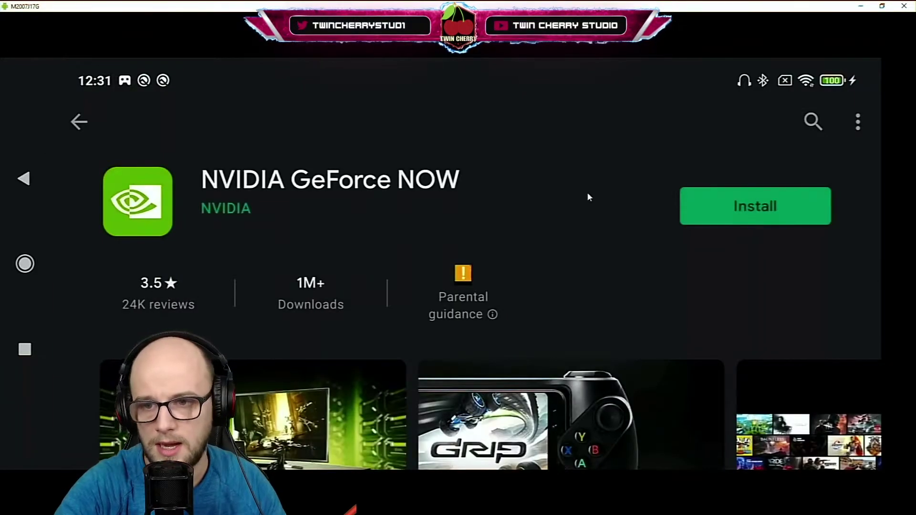
left_click(719, 208)
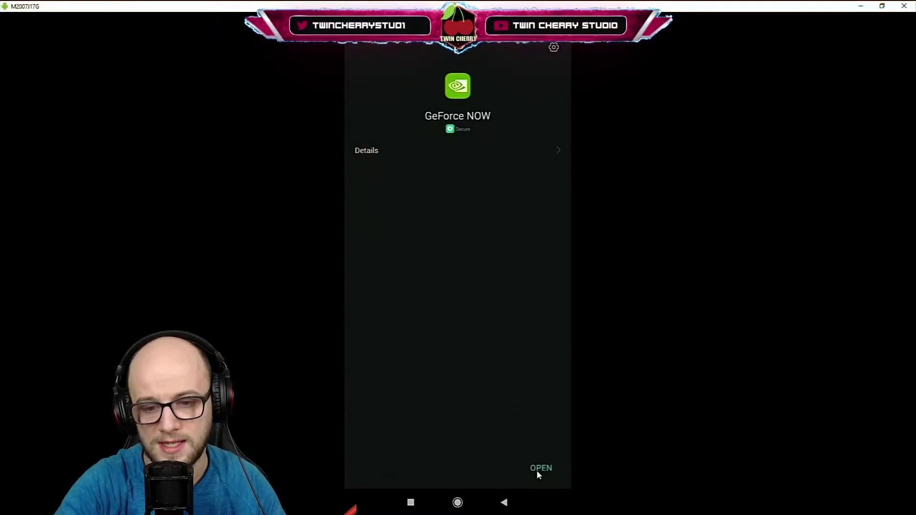
left_click(539, 469)
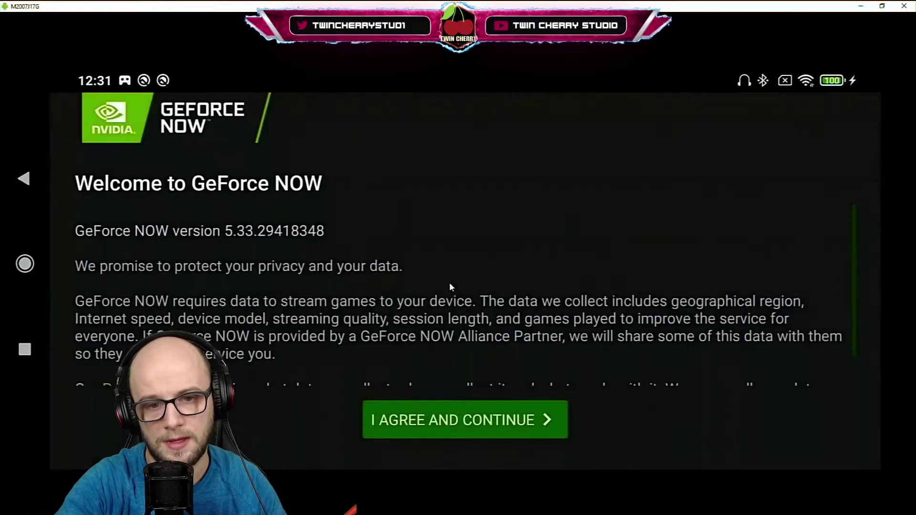
left_click(458, 420)
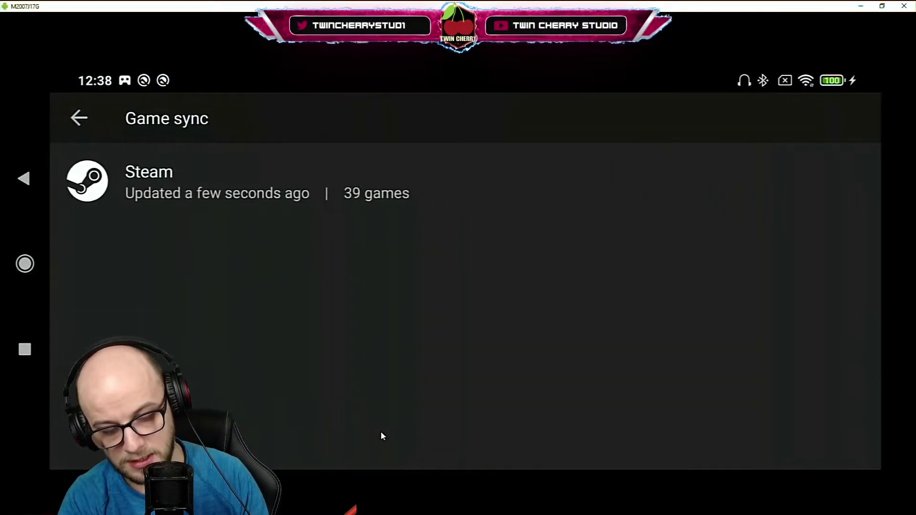
Leave the Game sync settings and look through the synced Steam games in My Library.
key("Escape")
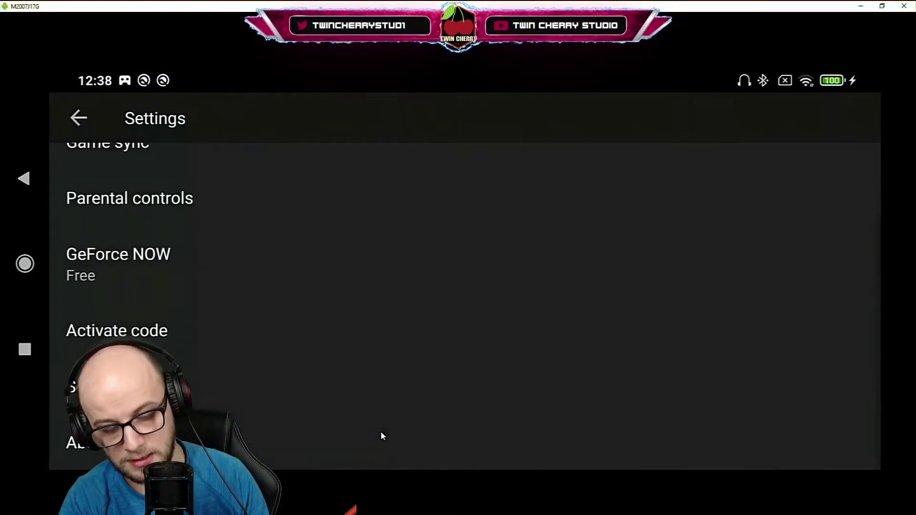
key("Escape")
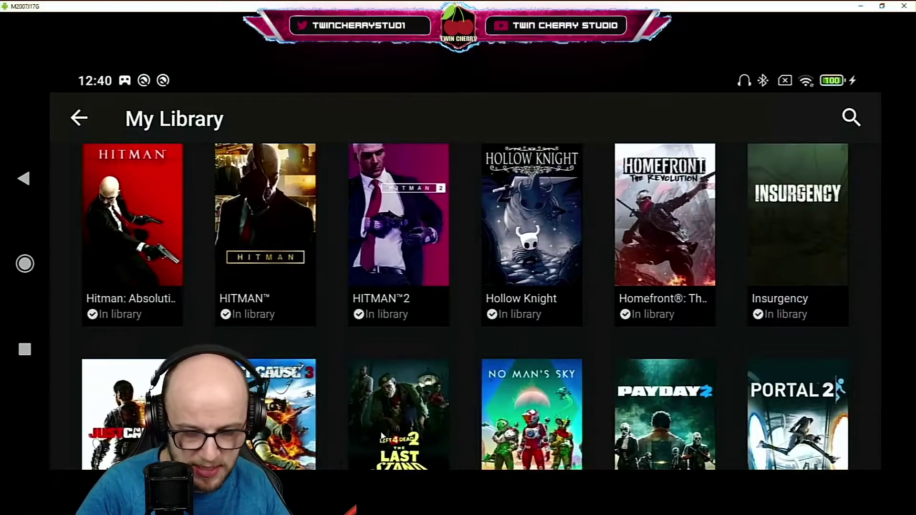
scroll(381, 435, "down", 10)
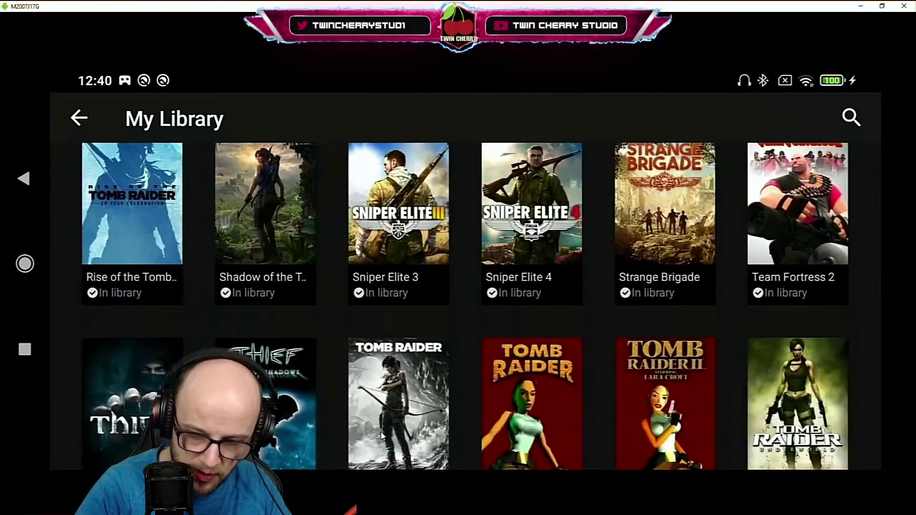
scroll(382, 435, "down", 3)
scroll(380, 431, "up", 15)
scroll(380, 431, "up", 4)
scroll(380, 431, "down", 7)
scroll(381, 435, "down", 5)
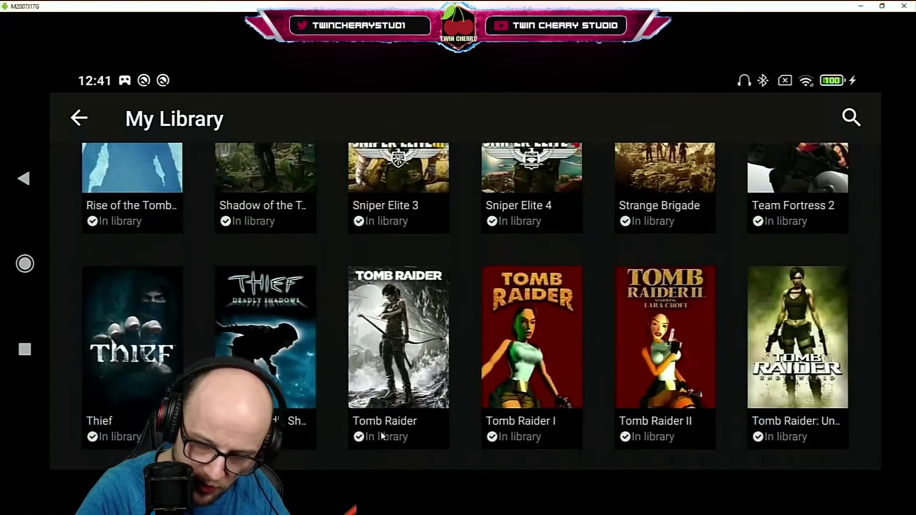
scroll(381, 433, "down", 4)
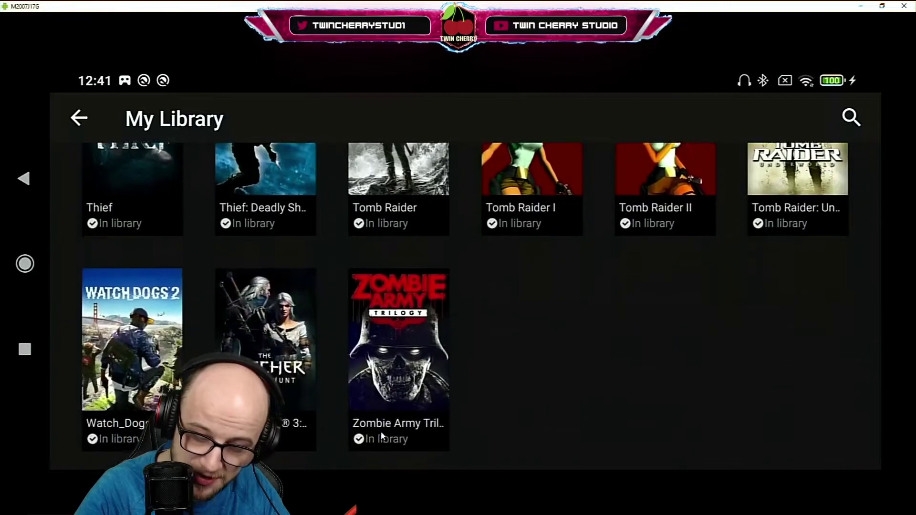
scroll(380, 431, "up", 3)
scroll(380, 431, "down", 3)
Start Watch Dogs 2 from the library and continue the existing game from its main menu.
key("Return")
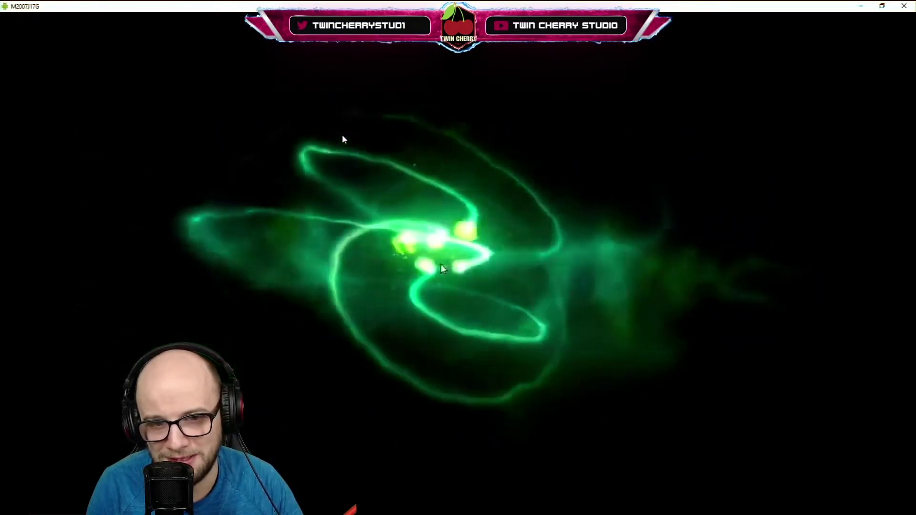
key("Down")
key("Up")
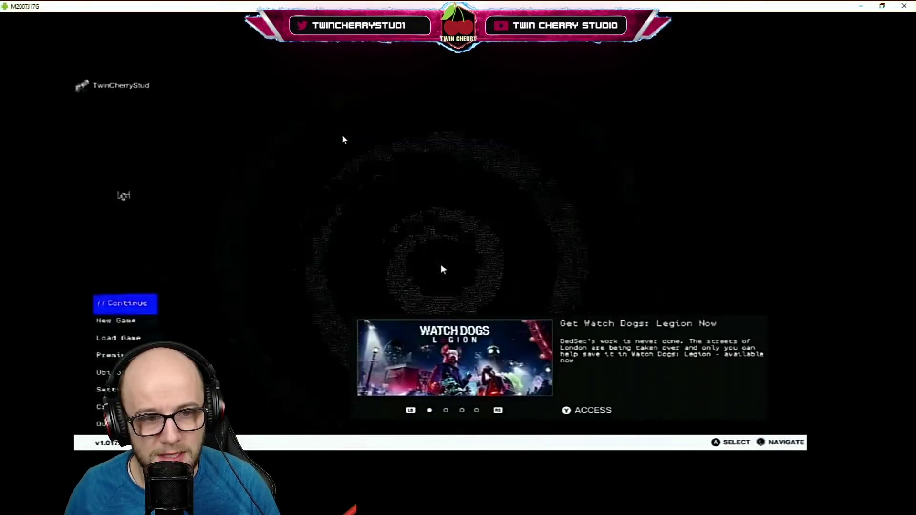
key("Return")
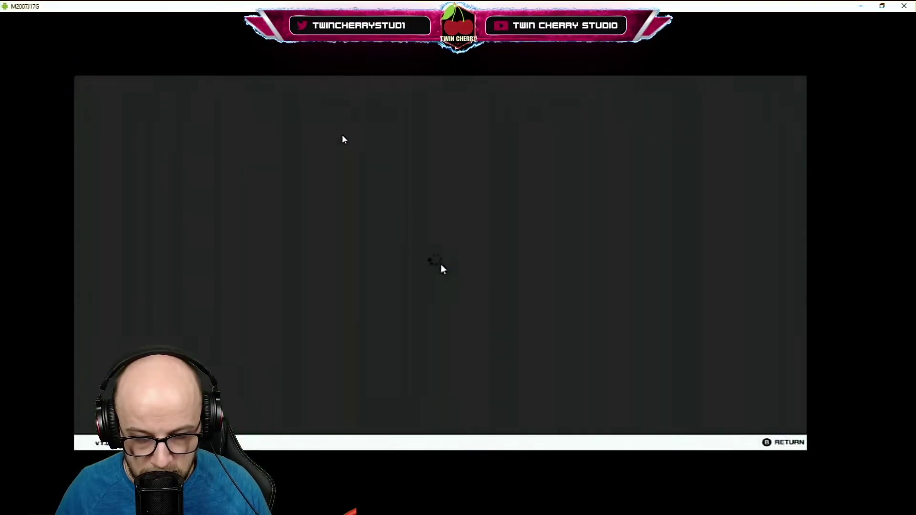
Open the display settings within the game's options.
key("Return")
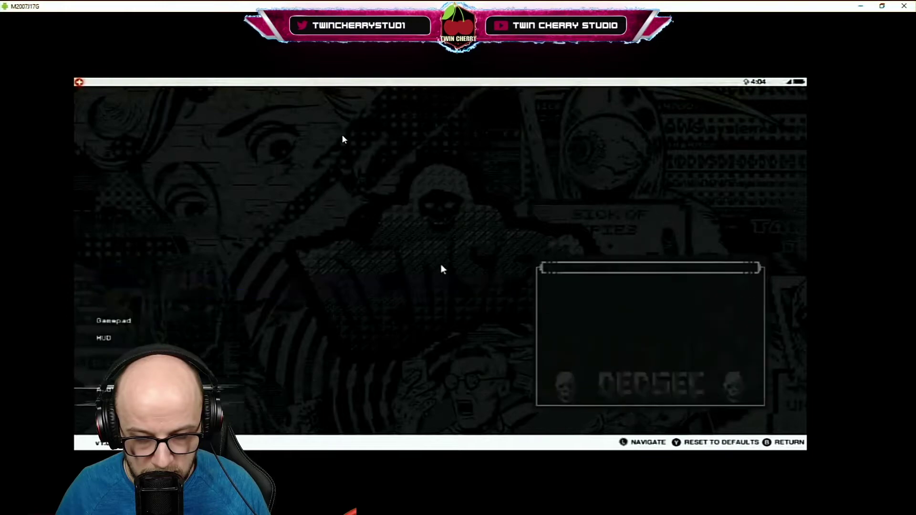
key("Down")
key("Down")
key("Down")
key("Return")
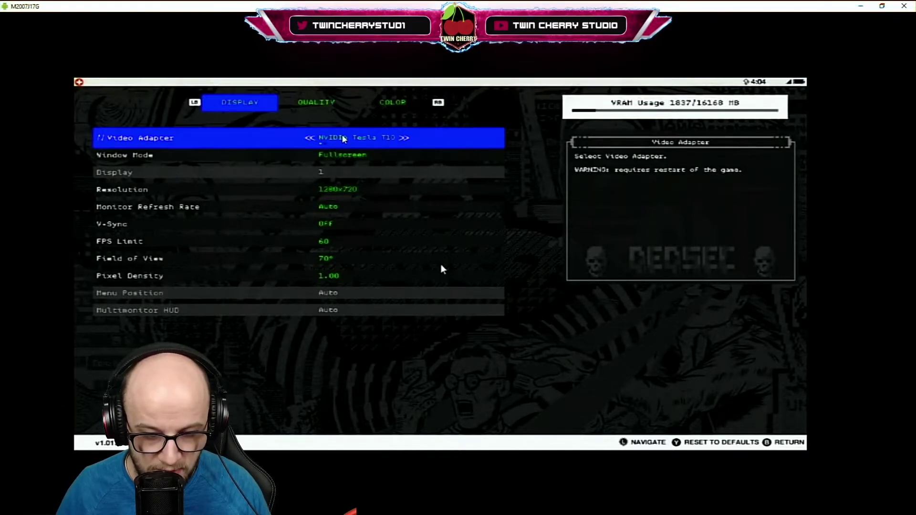
Set the game's display resolution to 1920x1080, keeping the NVIDIA Tesla T10 adapter and fullscreen mode.
key("Right")
key("Left")
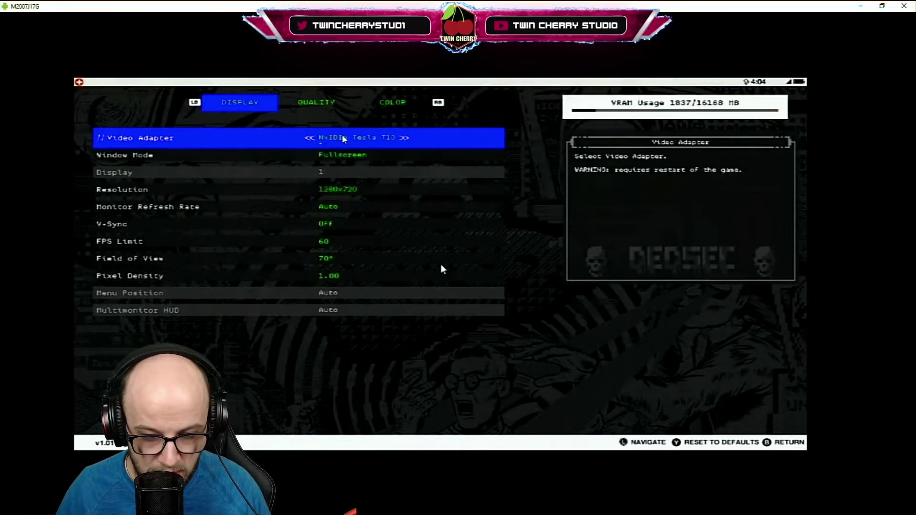
key("Down")
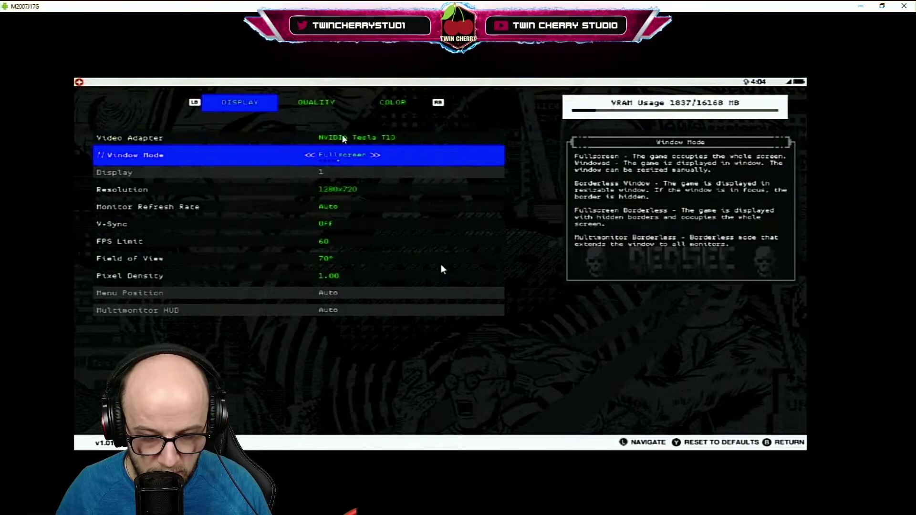
key("Down")
key("Right")
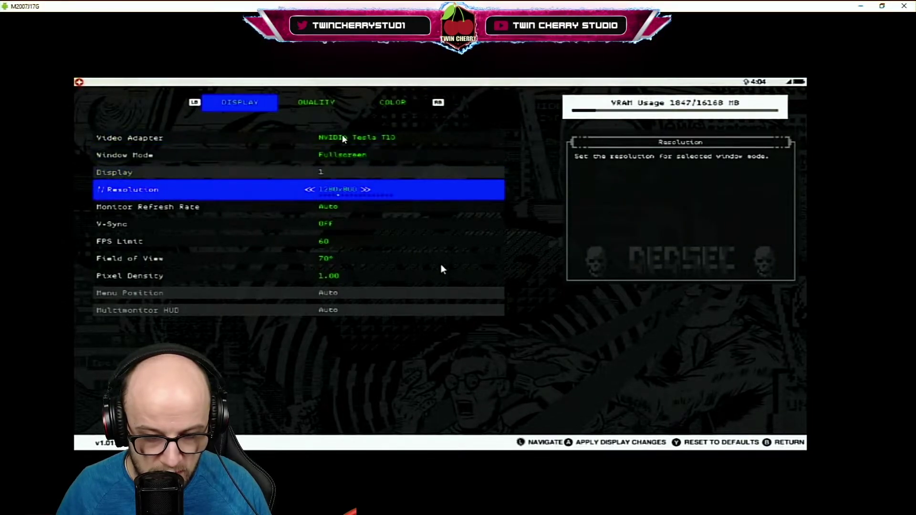
key("Right")
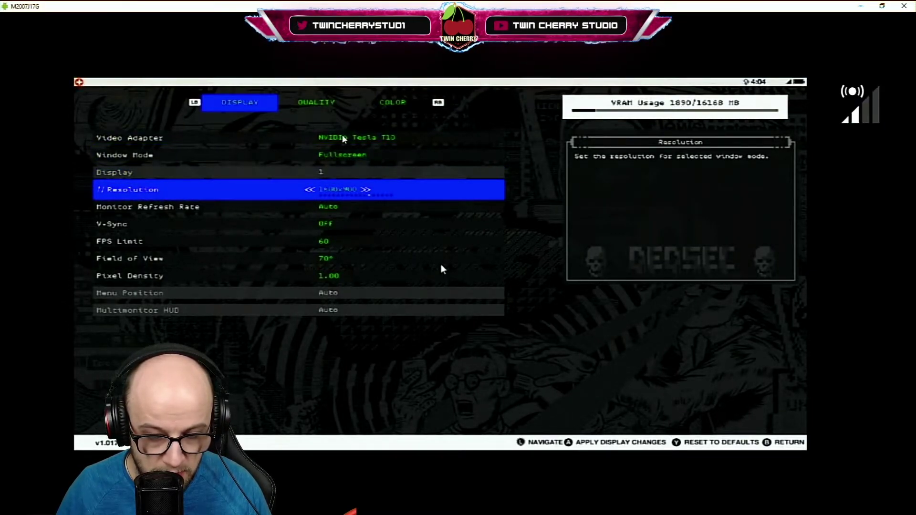
key("Right")
key("Right")
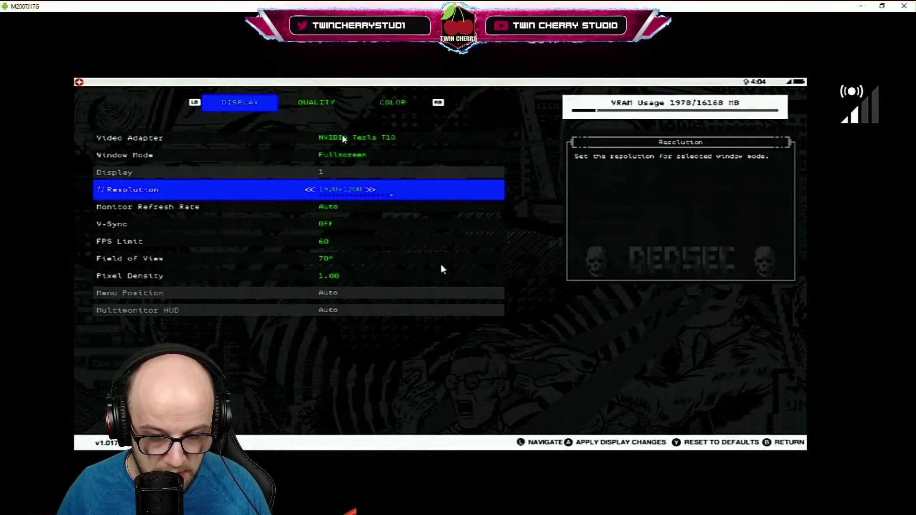
key("Left")
key("Right")
key("Right")
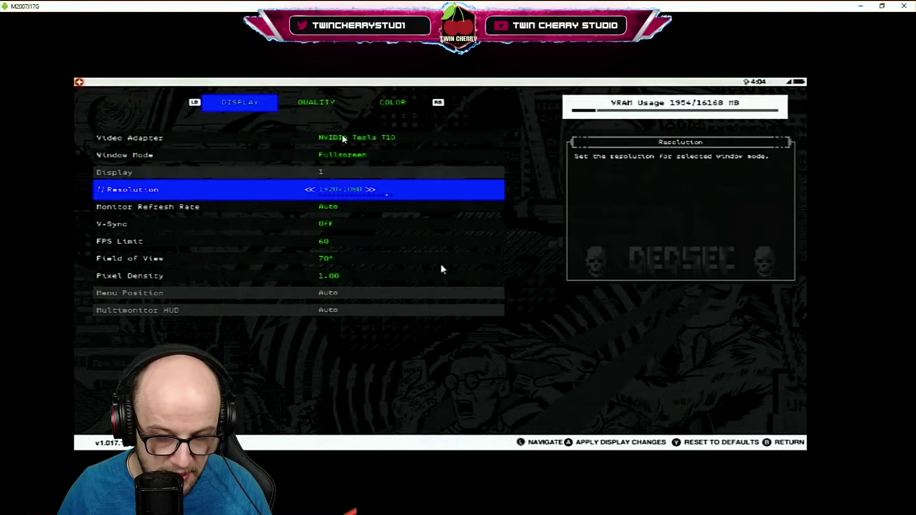
Raise the game's FPS limit to 126.
key("Down")
key("Down")
key("Up")
key("Down")
key("Down")
key("Down")
key("Up")
key("Right")
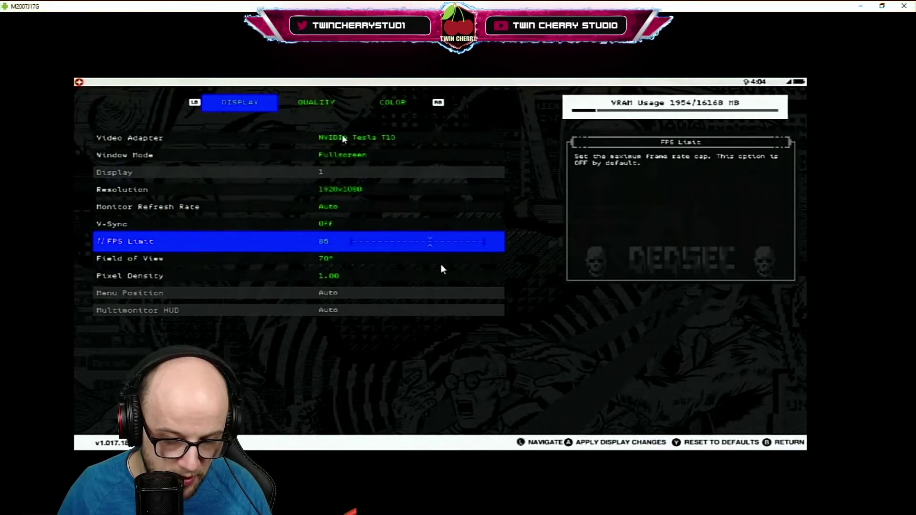
key("Right")
key("Right")
key("Right")
key("Right")
key("Right")
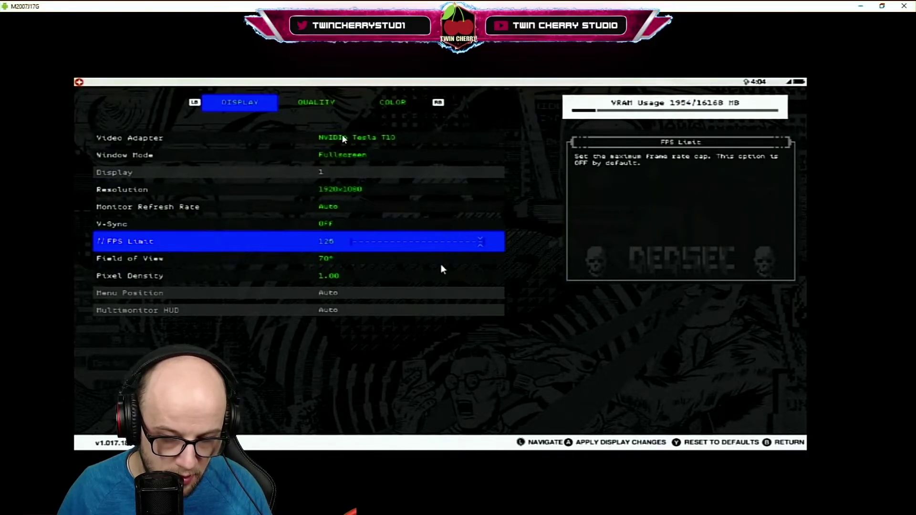
Go through the remaining display options and open the graphics quality settings.
key("Down")
key("Down")
key("Down")
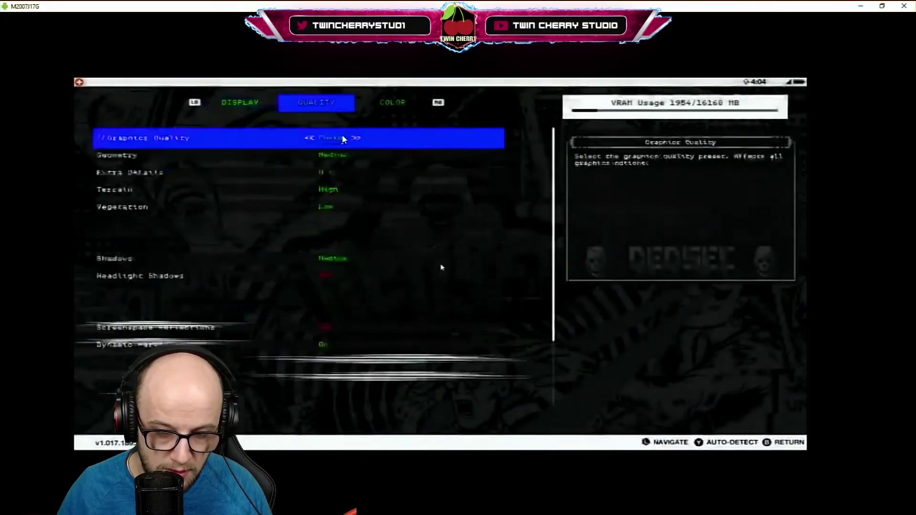
Go through the graphics quality options and set Texture Resolution to High.
key("Down")
key("Down")
key("Down")
key("Down")
key("Down")
key("Down")
key("Down")
key("Down")
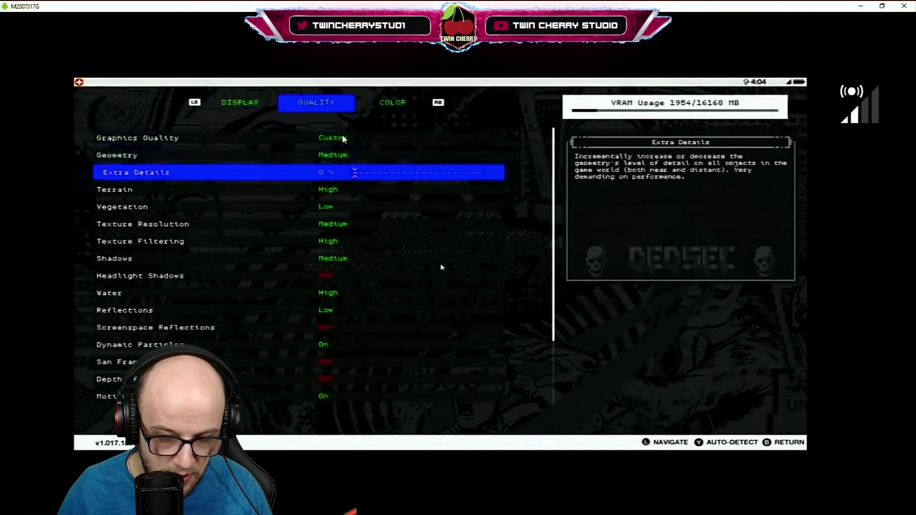
key("Down")
key("Up")
key("Up")
key("Up")
key("Up")
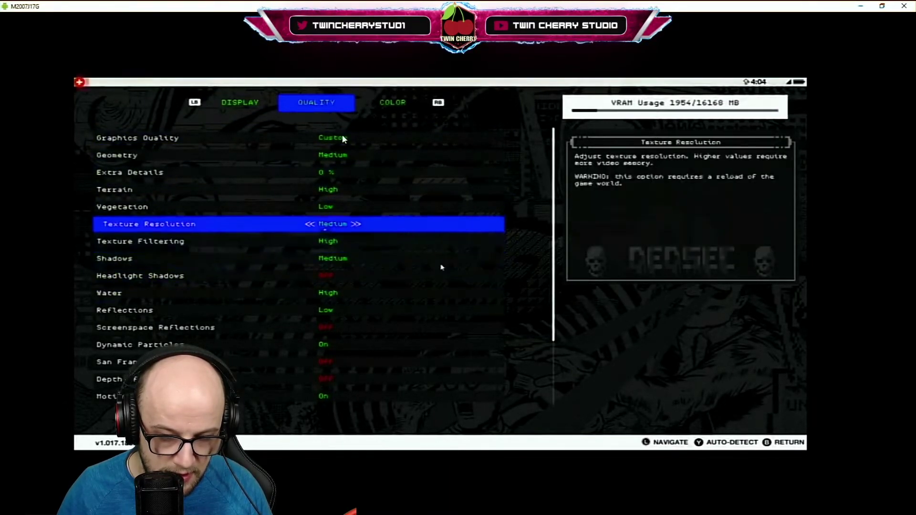
key("Right")
key("Down")
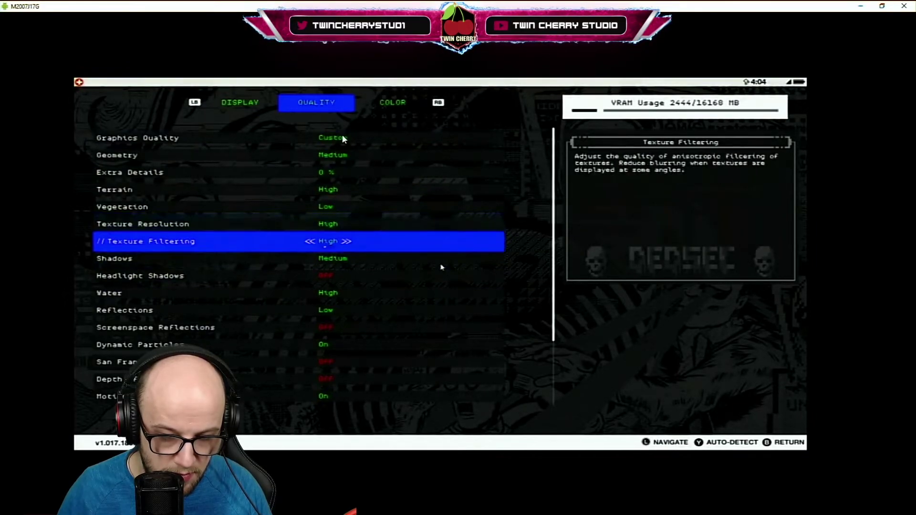
Set the Shadows quality to HFTS, keeping Texture Filtering at High.
key("Down")
key("Down")
key("Up")
key("Right")
key("Right")
key("Left")
key("Left")
key("Left")
key("Down")
key("Up")
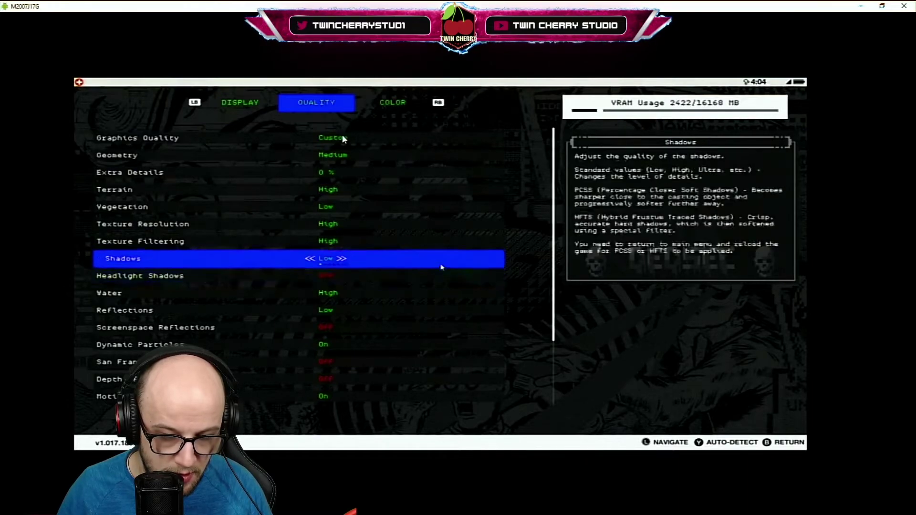
key("Left")
Set Reflections to High, keeping Water at High and Headlight Shadows off.
key("Down")
key("Down")
key("Left")
key("Right")
key("Down")
key("Right")
key("Left")
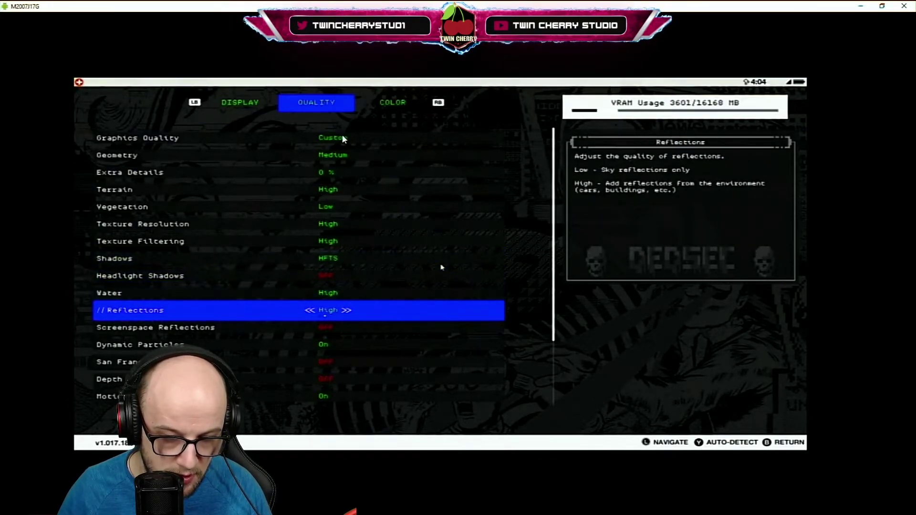
key("Right")
Set Screenspace Reflections to Ultra.
key("Down")
key("Down")
key("Up")
key("Right")
key("Down")
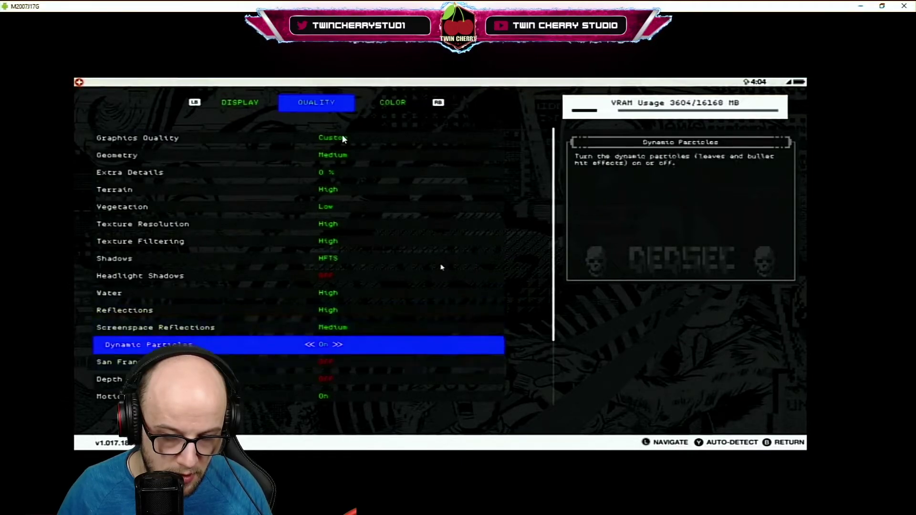
key("Up")
key("Right")
key("Right")
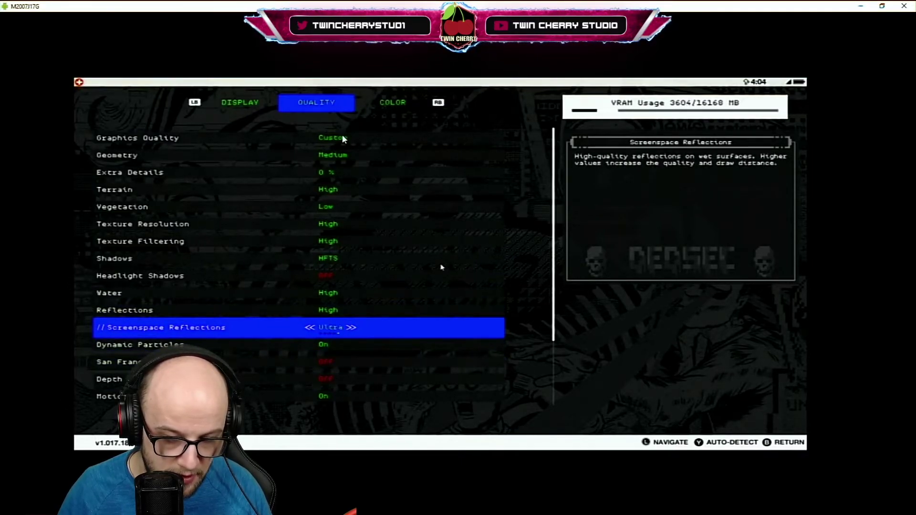
key("Right")
Turn on San Francisco Fog and Depth of Field, keeping Dynamic Particles on.
key("Down")
key("Down")
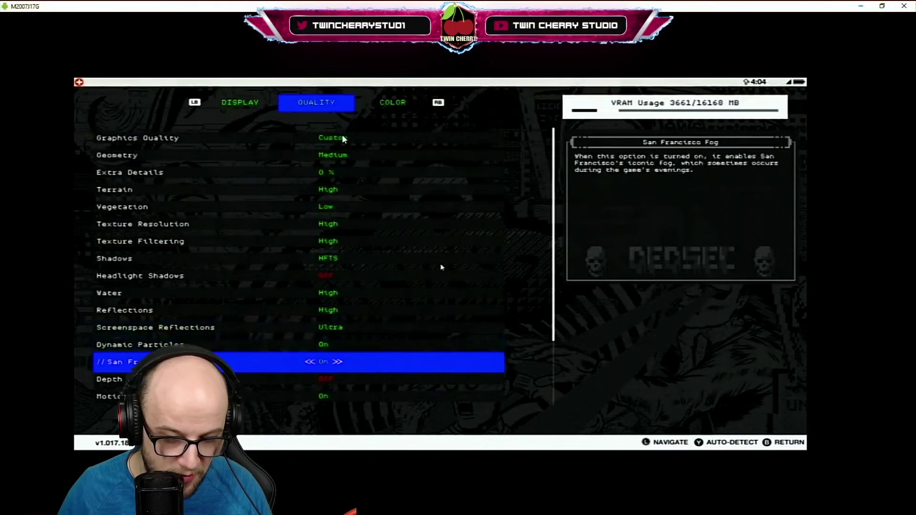
key("Right")
key("Down")
key("Right")
key("Down")
Set Post-Process Anti-Aliasing to SMAA, with Motion Blur and Bloom on and Ambient Occlusion at HBAO+.
key("Down")
key("Down")
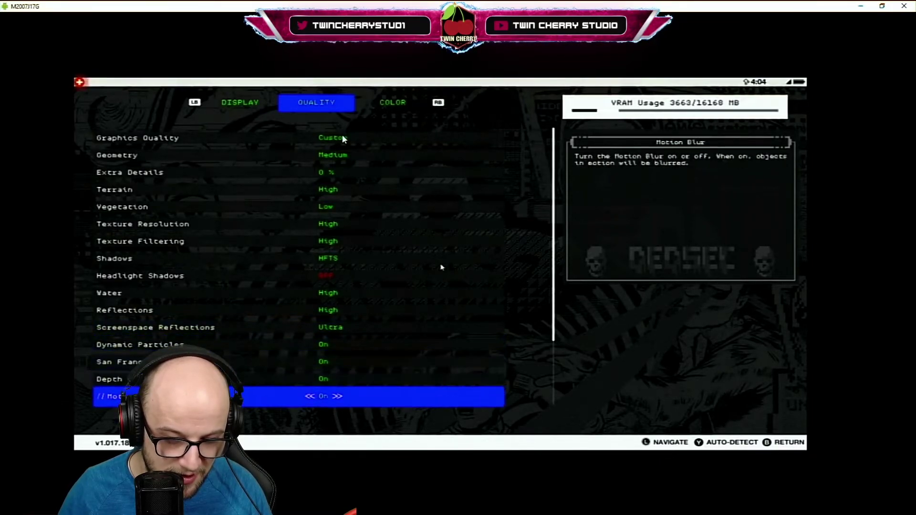
key("Up")
key("Down")
key("Down")
key("Up")
key("Left")
key("Down")
key("Down")
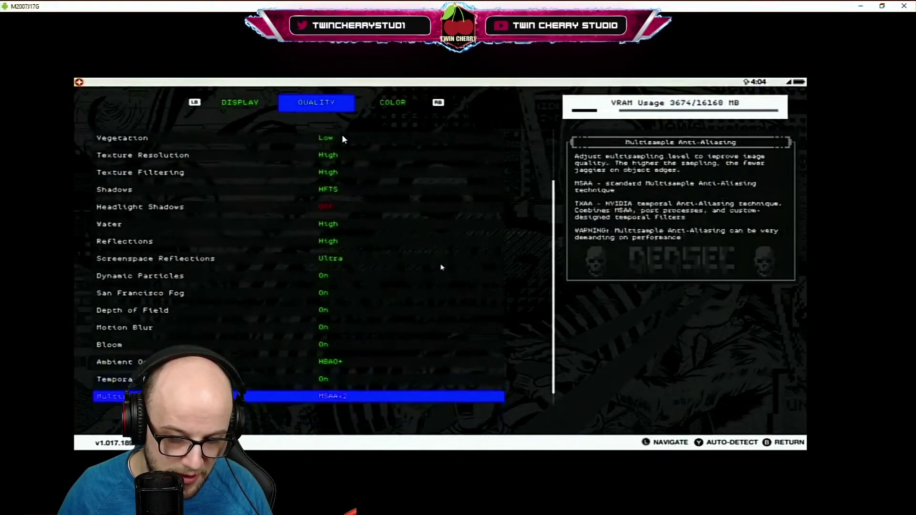
key("Down")
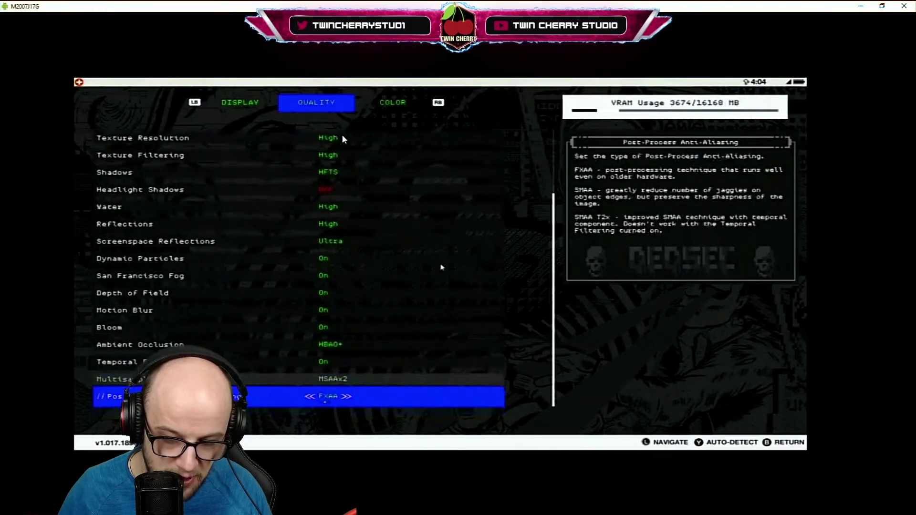
key("Right")
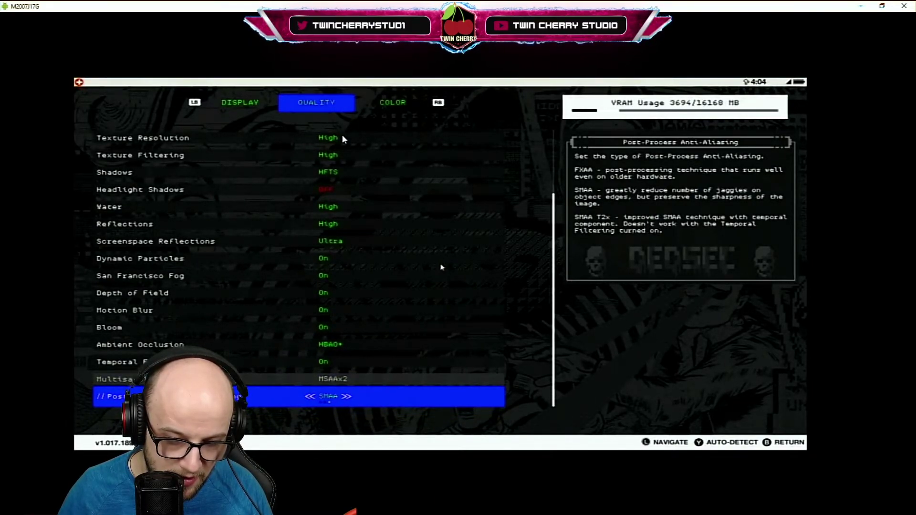
key("Up")
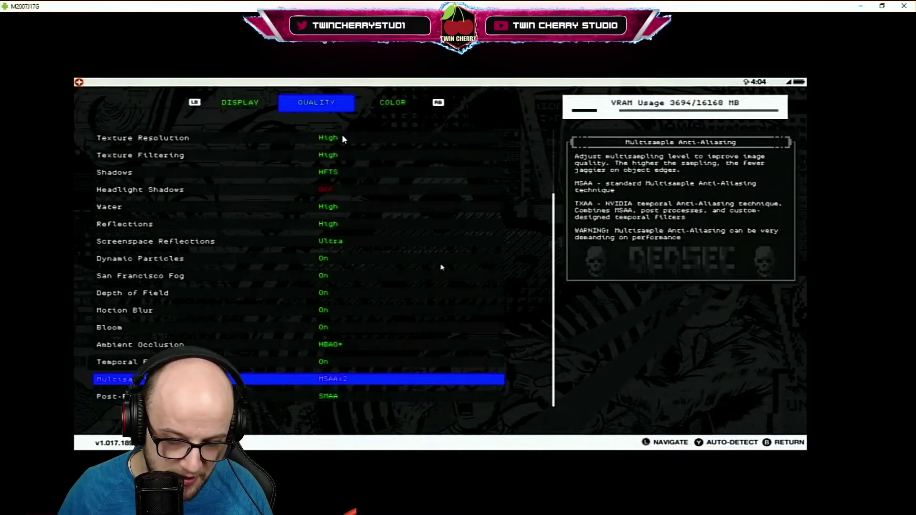
Apply the changed graphics settings and leave the options and in-game phone to return to gameplay.
key("Escape")
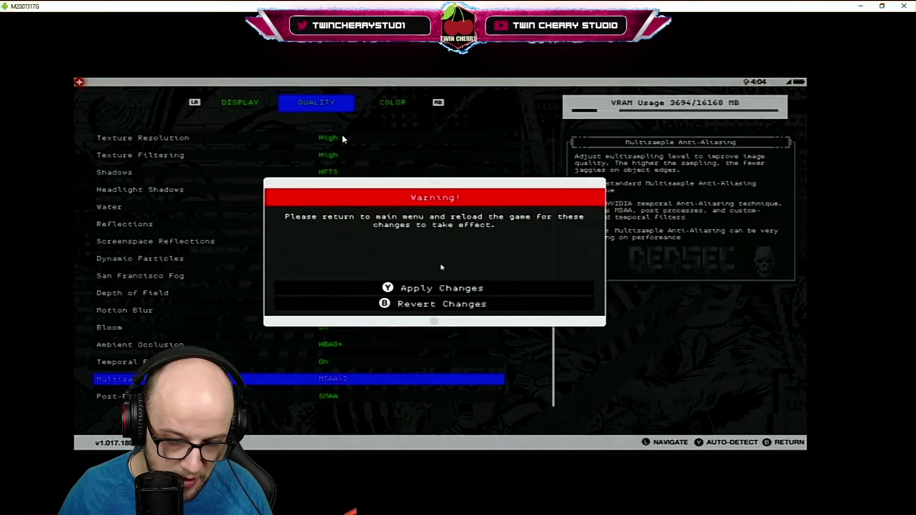
key("Return")
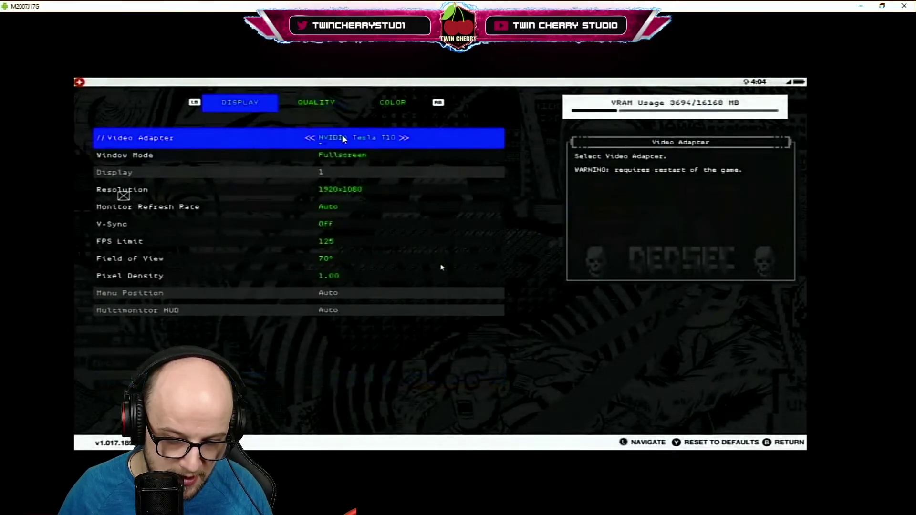
key("Escape")
key("Escape")
key("Escape")
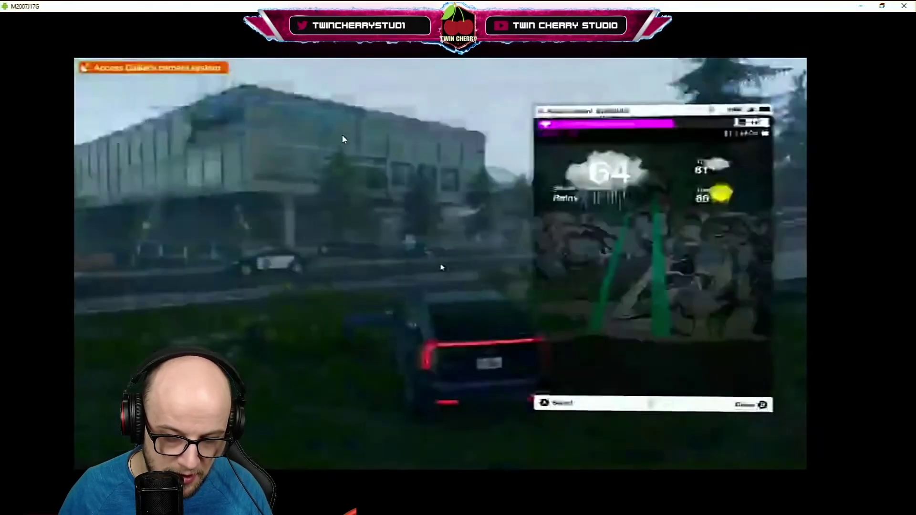
key("Escape")
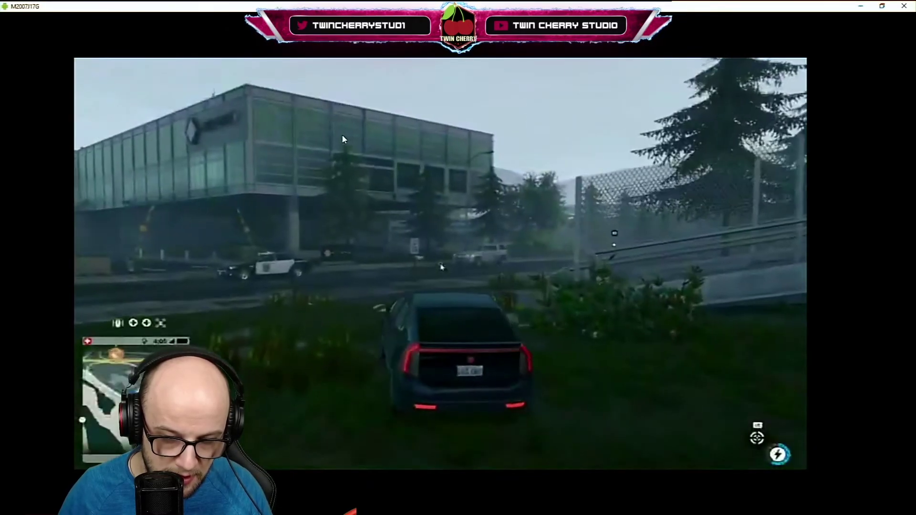
Drive the car off the grass and along the wet roads to try out the streamed game.
key("w")
key("a")
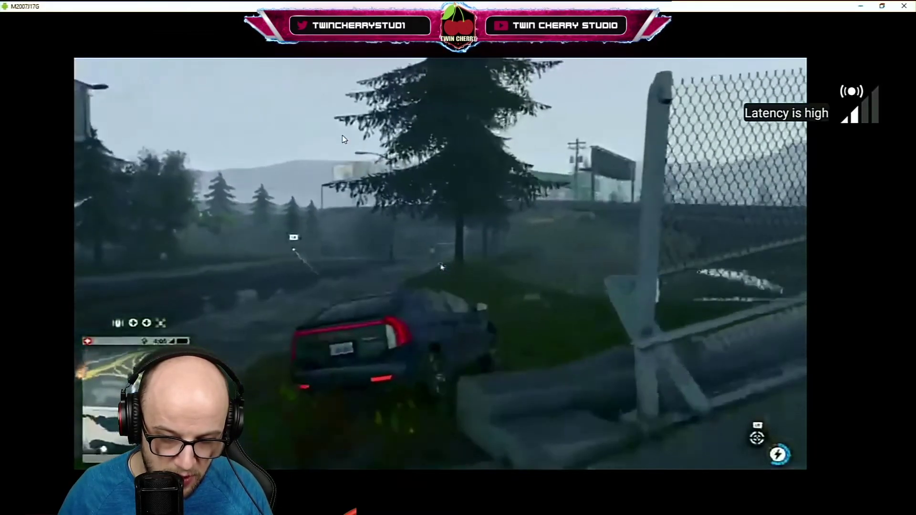
key("a")
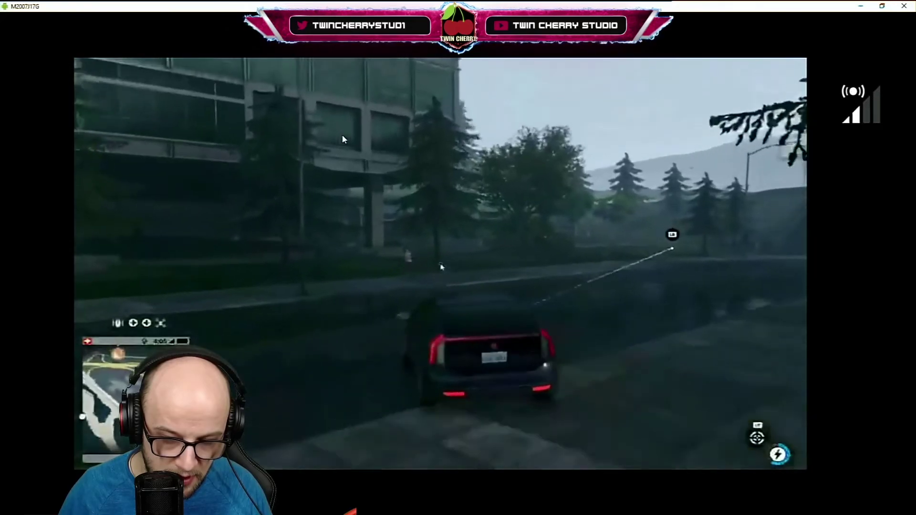
key("a")
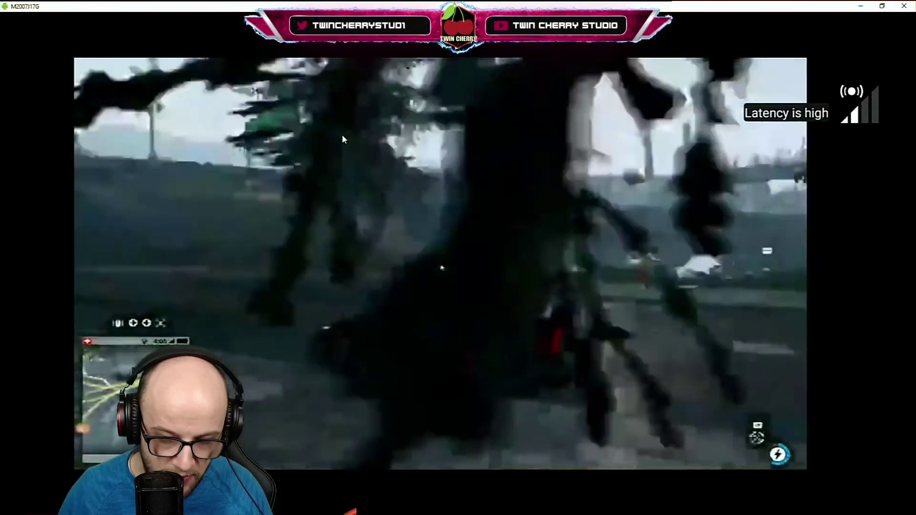
key("s")
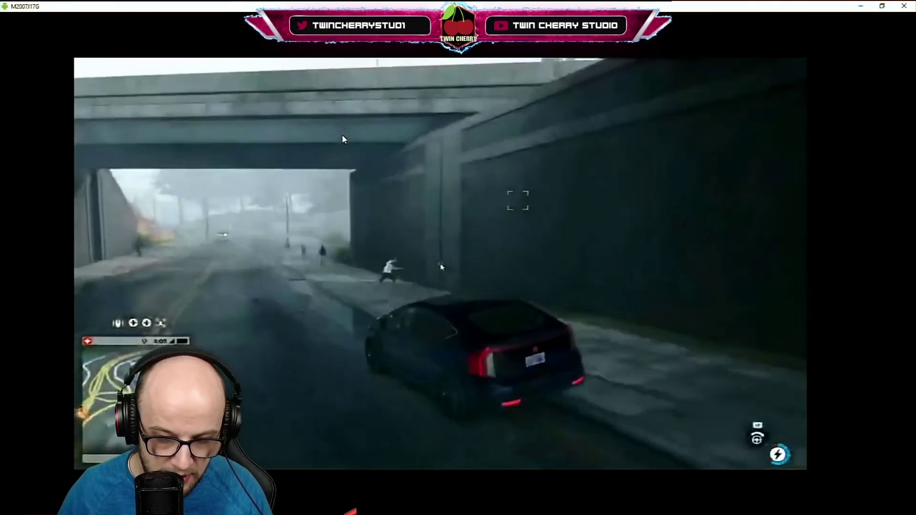
key("w")
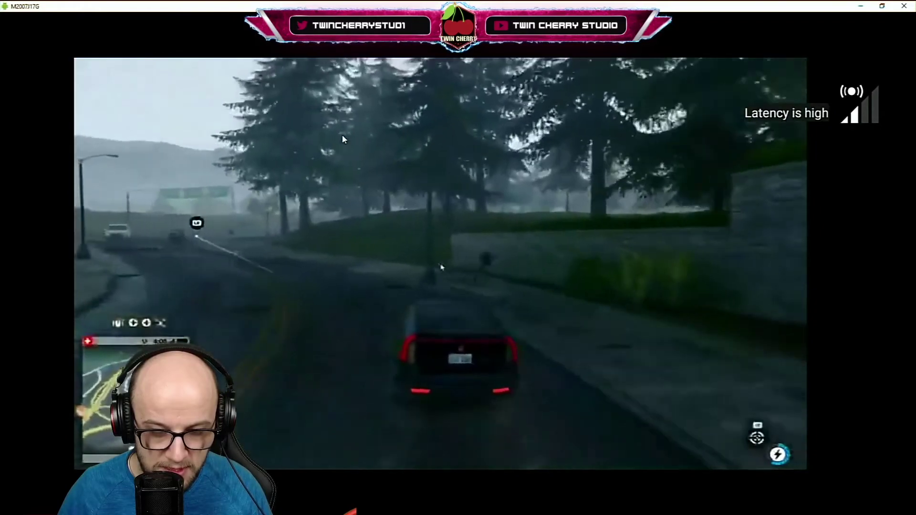
key("a")
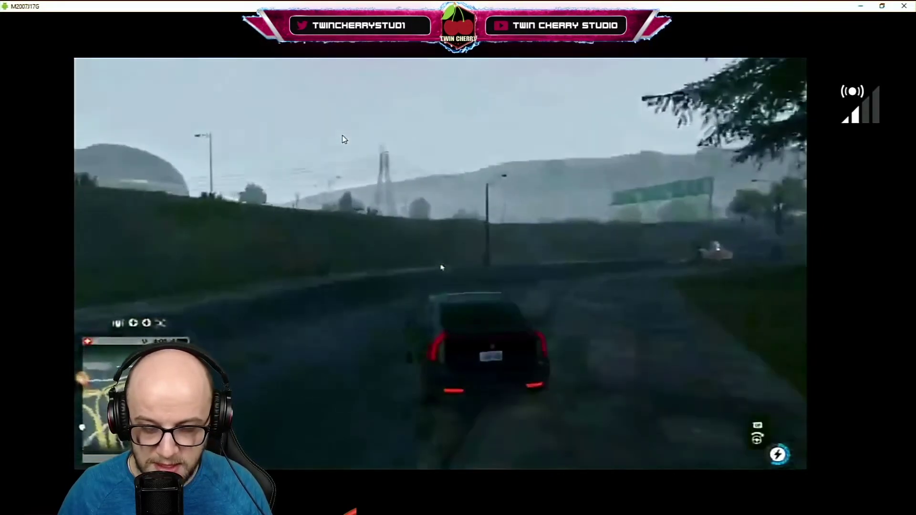